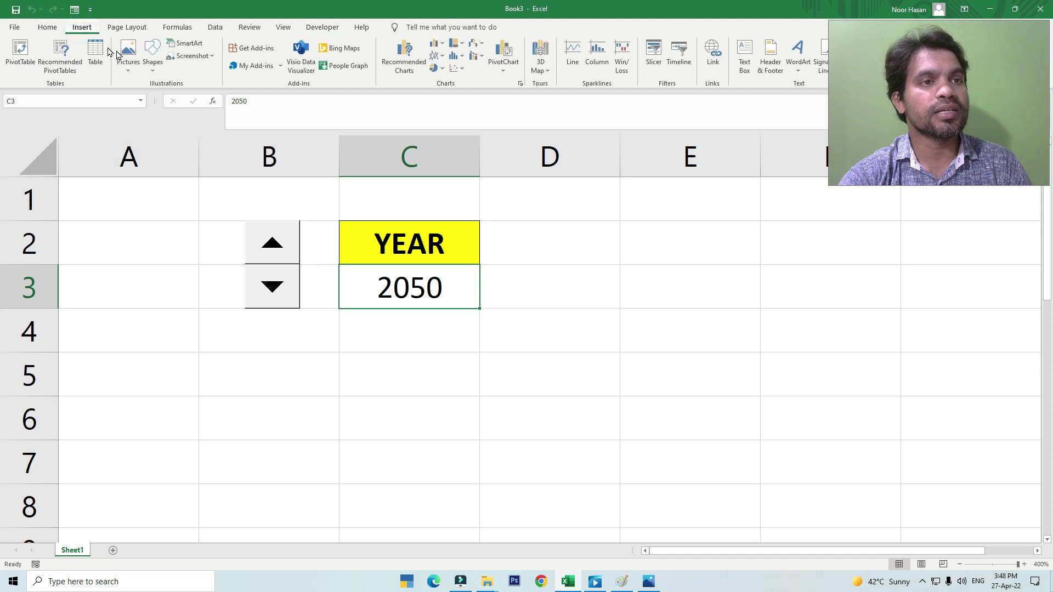
pyautogui.click(126, 27)
pyautogui.click(177, 27)
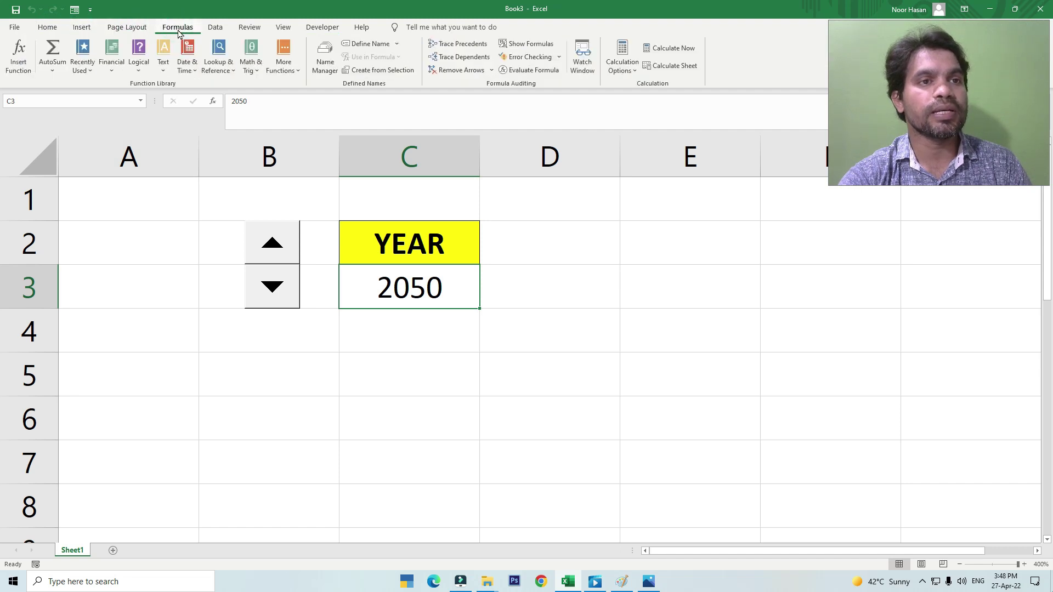
pyautogui.click(284, 29)
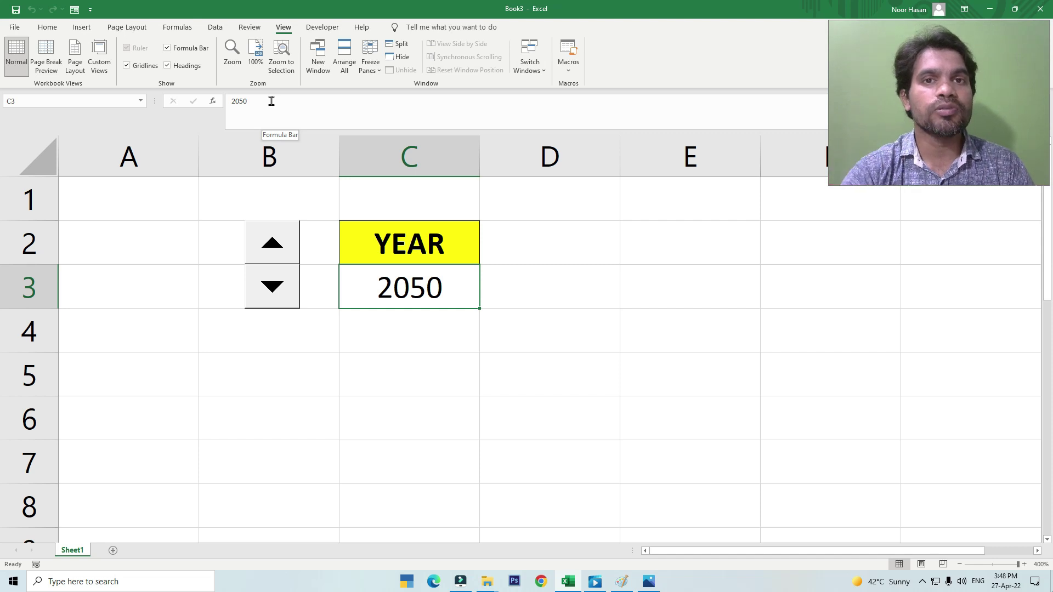
pyautogui.click(331, 28)
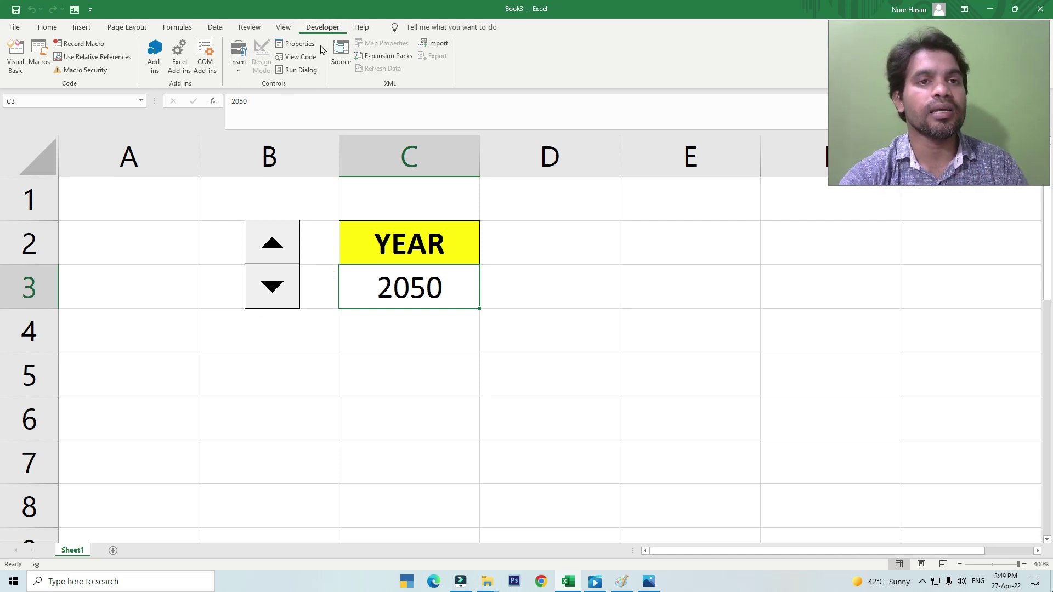
# Open the ribbon customization options and make sure Developer is enabled among the Main Tabs
pyautogui.click(284, 27)
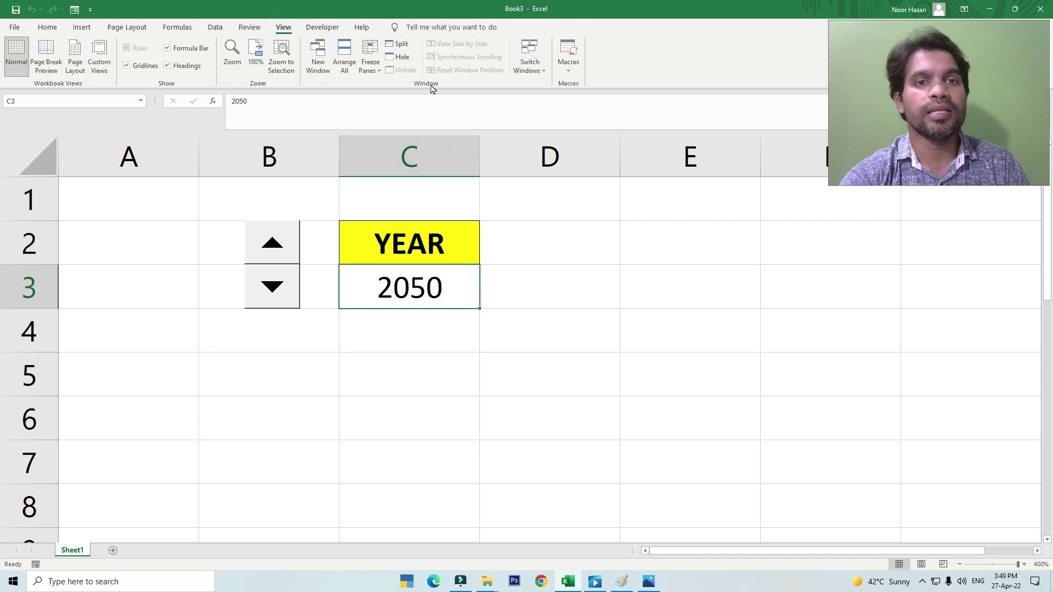
pyautogui.rightClick(490, 84)
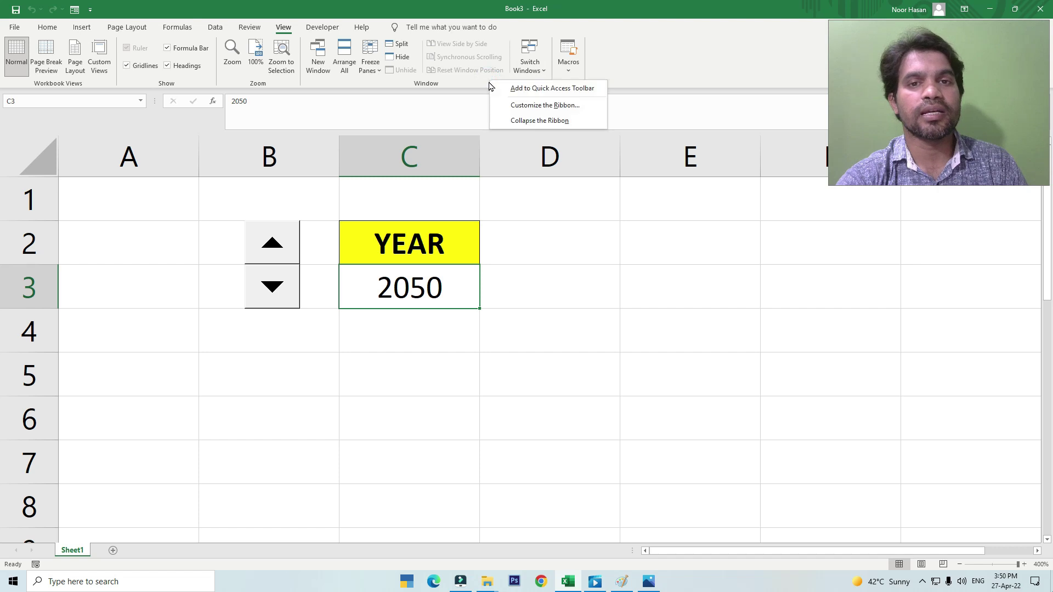
pyautogui.click(562, 107)
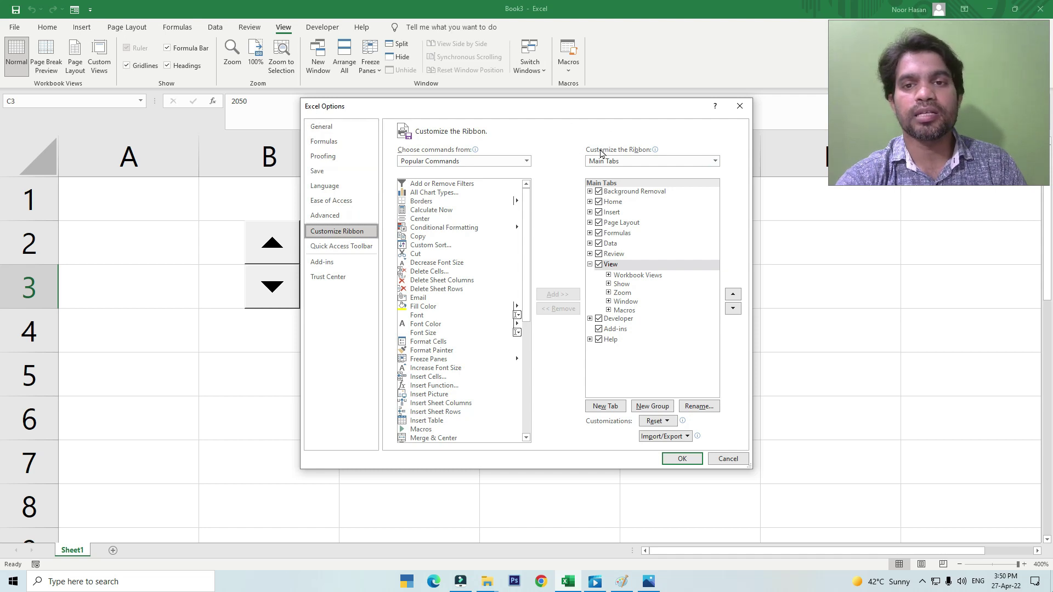
pyautogui.moveTo(638, 154)
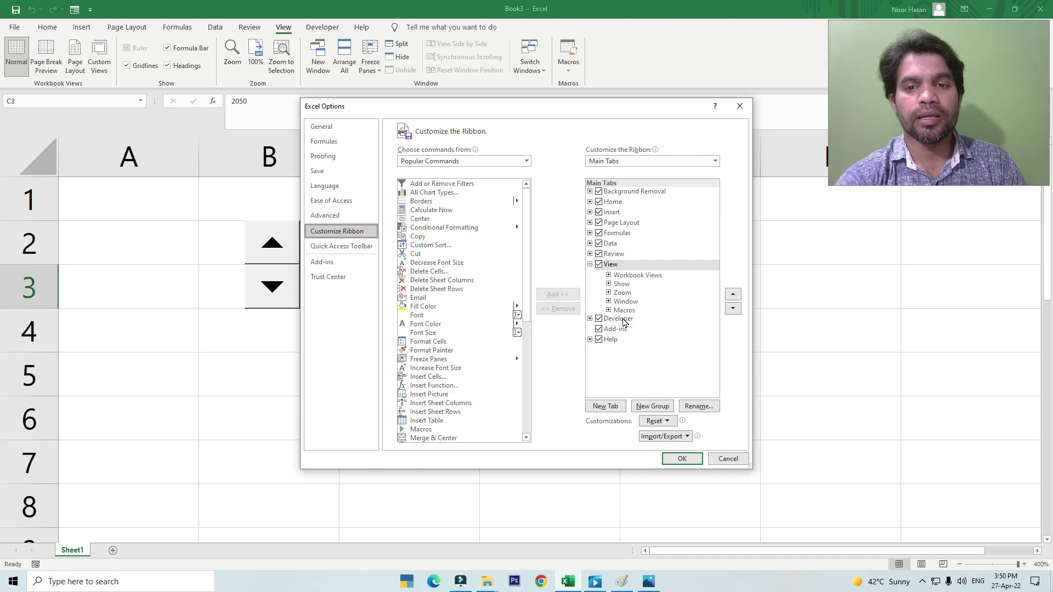
pyautogui.click(599, 321)
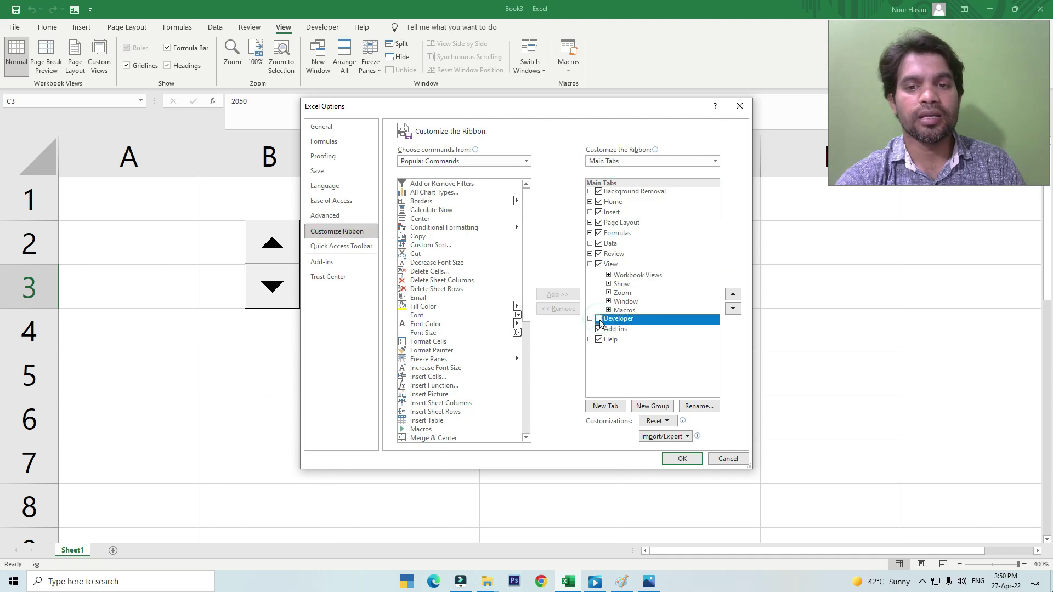
pyautogui.click(599, 319)
pyautogui.click(683, 458)
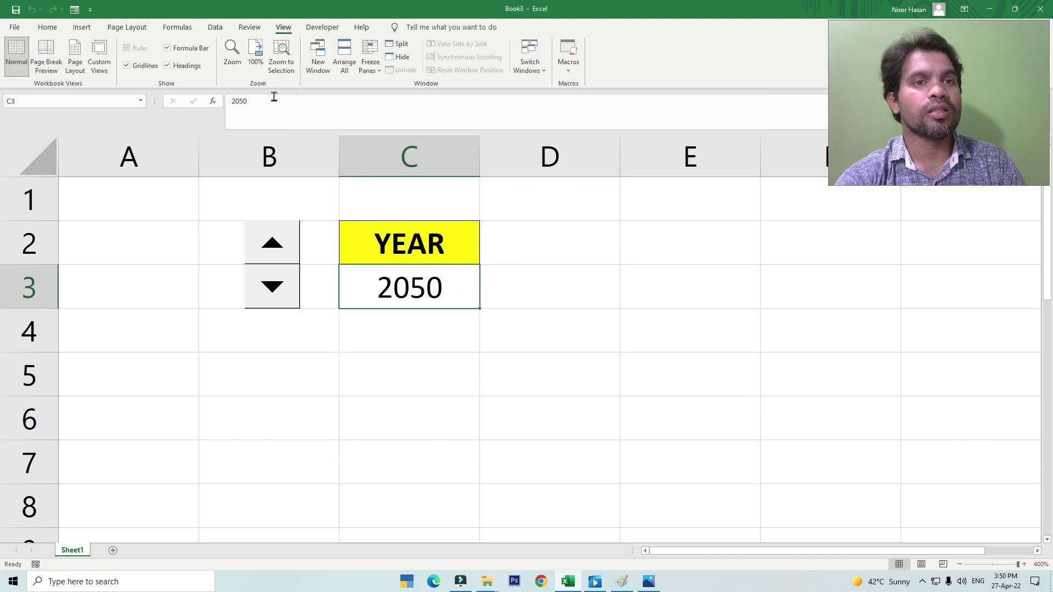
pyautogui.click(329, 27)
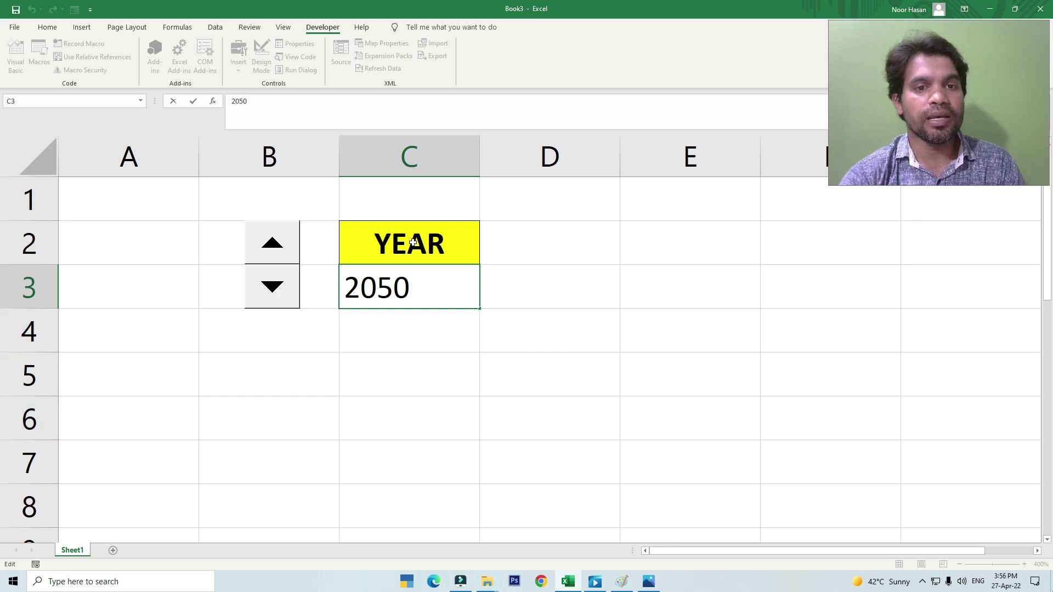
pyautogui.click(381, 288)
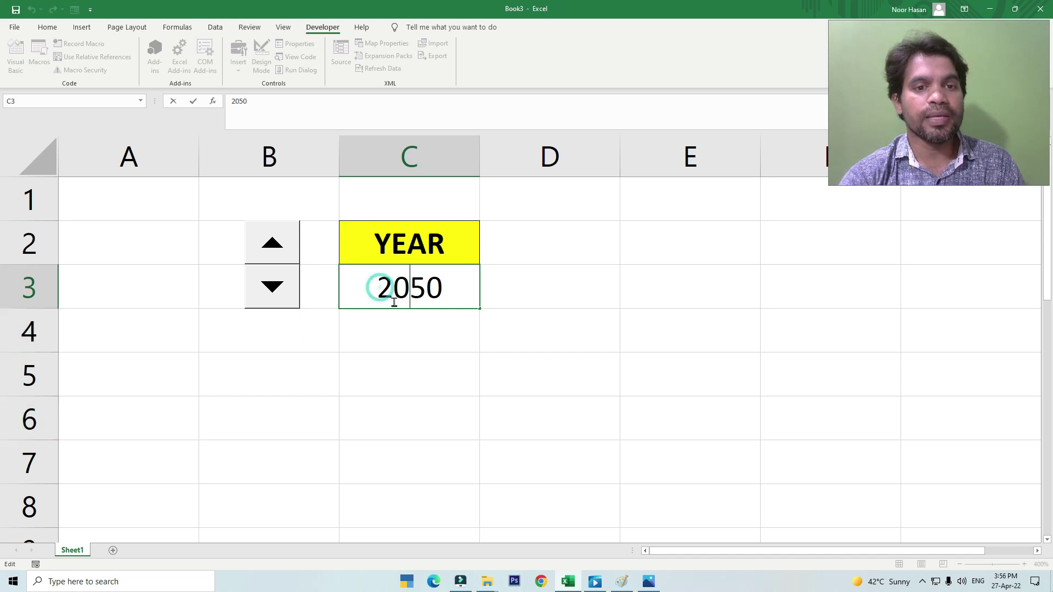
pyautogui.click(418, 335)
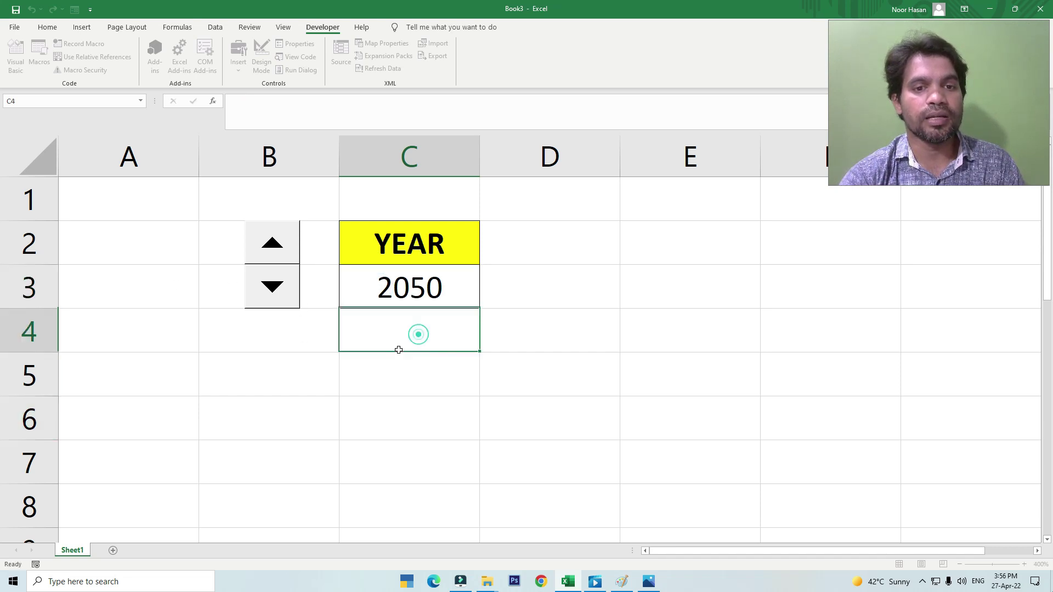
pyautogui.click(412, 289)
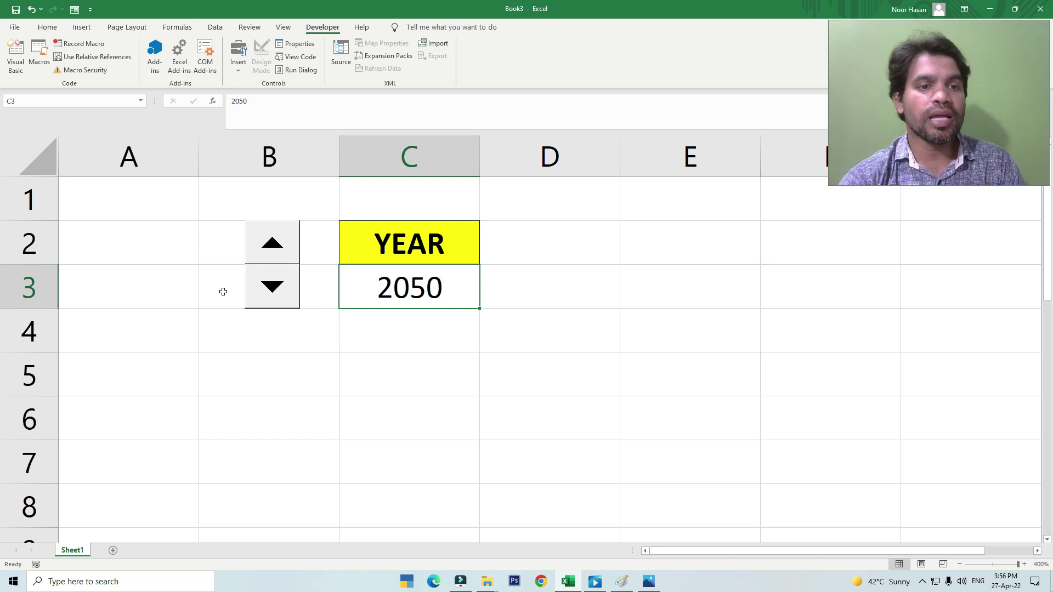
# Test the existing spin button by lowering the year in C3 to 2022 and raising it back to 2050
pyautogui.click(271, 289)
pyautogui.click(272, 289)
pyautogui.click(272, 289)
pyautogui.click(272, 289)
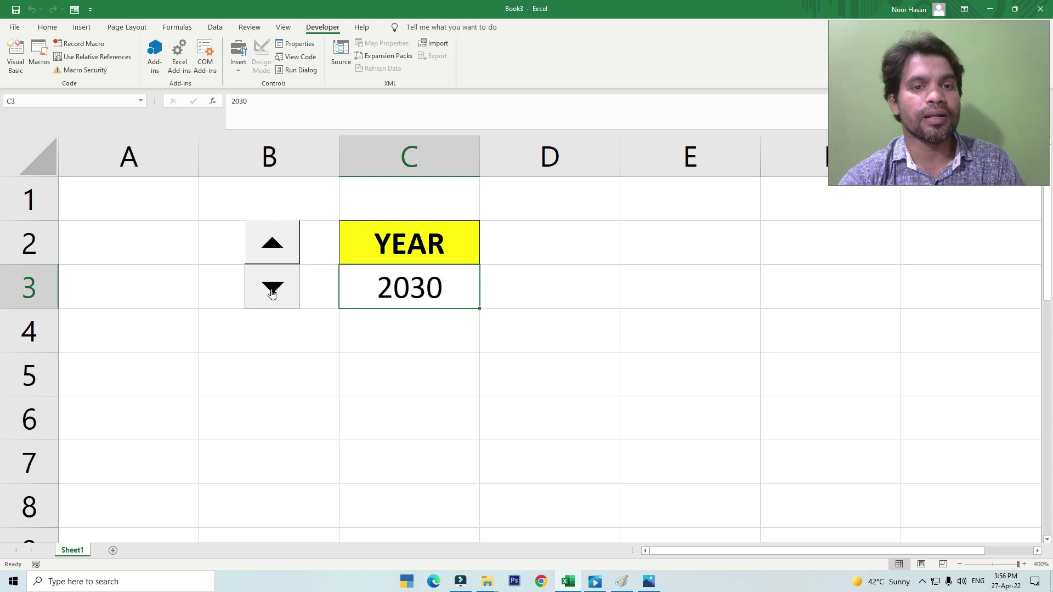
pyautogui.click(272, 290)
pyautogui.click(272, 290)
pyautogui.click(272, 290)
pyautogui.click(273, 291)
pyautogui.click(271, 289)
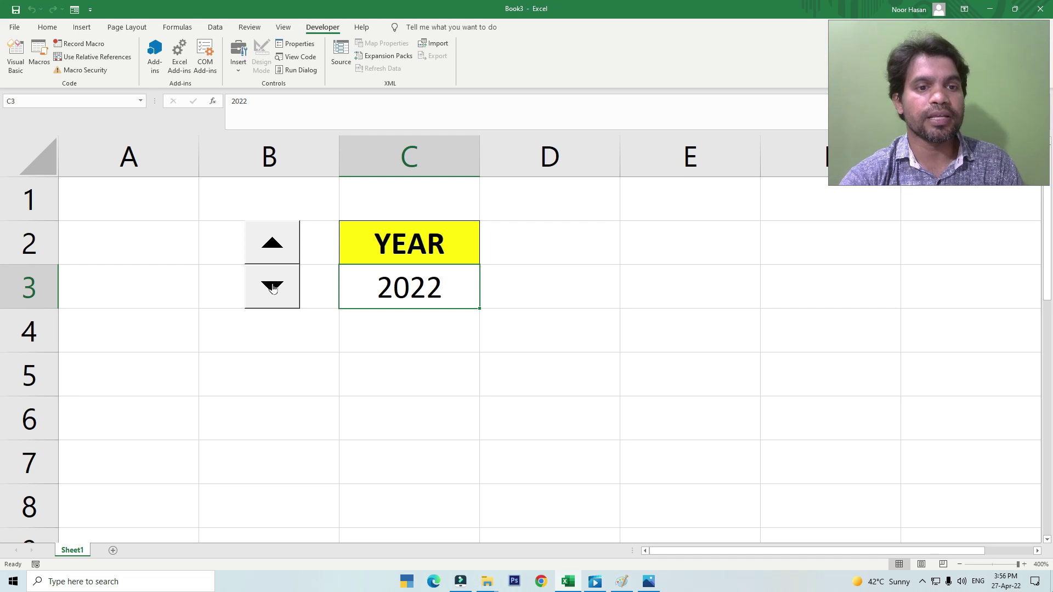
pyautogui.click(272, 295)
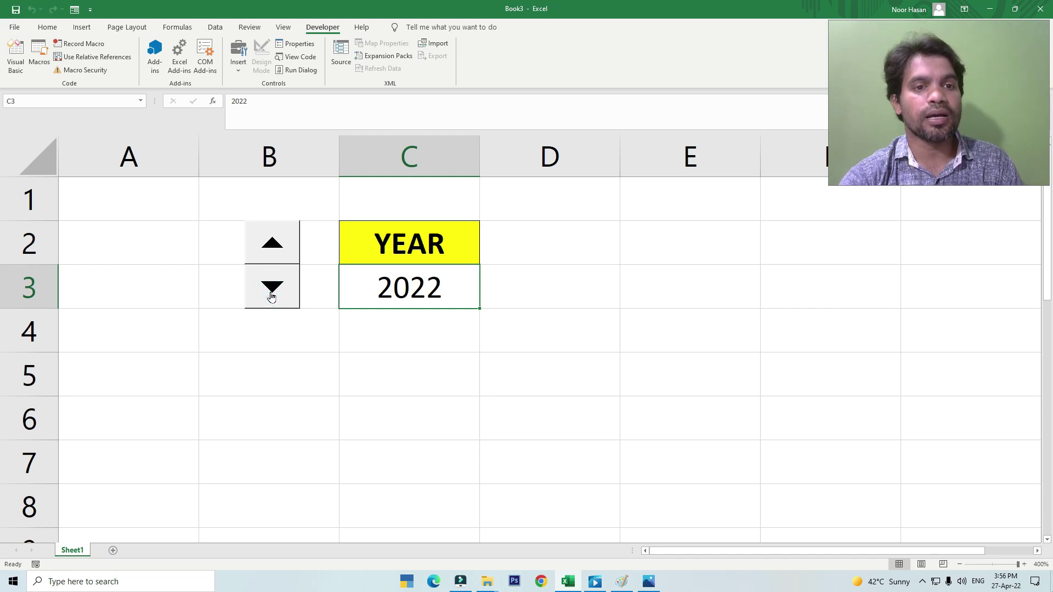
pyautogui.click(272, 244)
pyautogui.moveTo(272, 245); pyautogui.dragTo(273, 246)
pyautogui.click(272, 247)
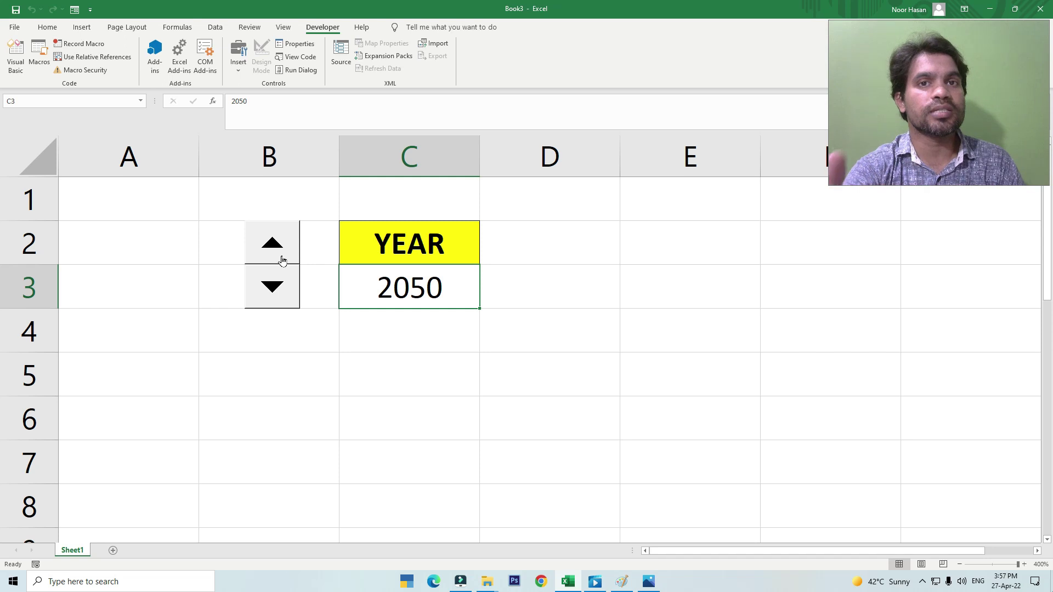
# Apply all borders to cells C5:C6
pyautogui.moveTo(396, 374); pyautogui.dragTo(396, 425)
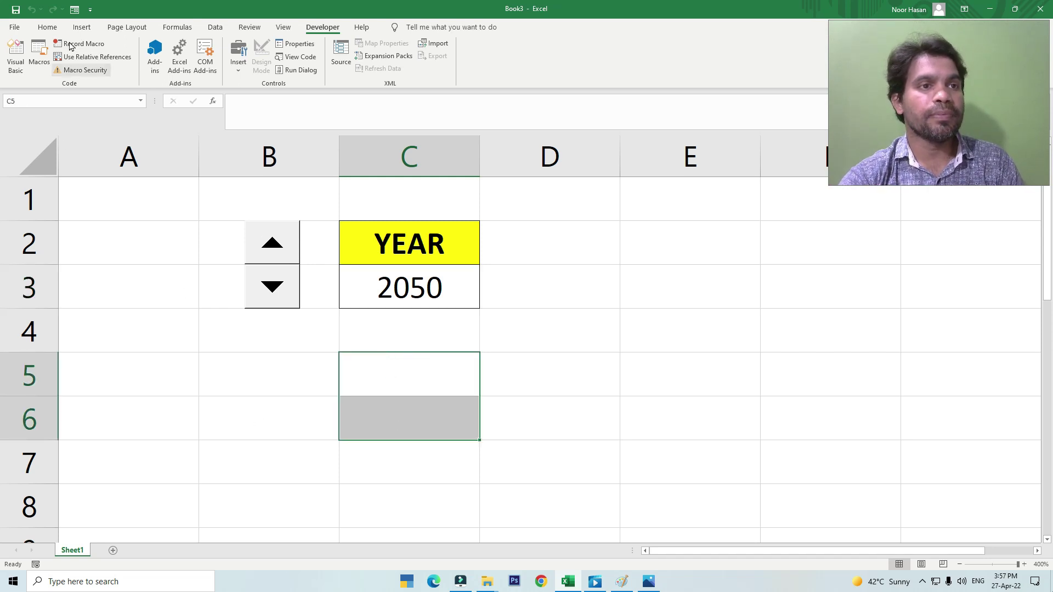
pyautogui.click(47, 26)
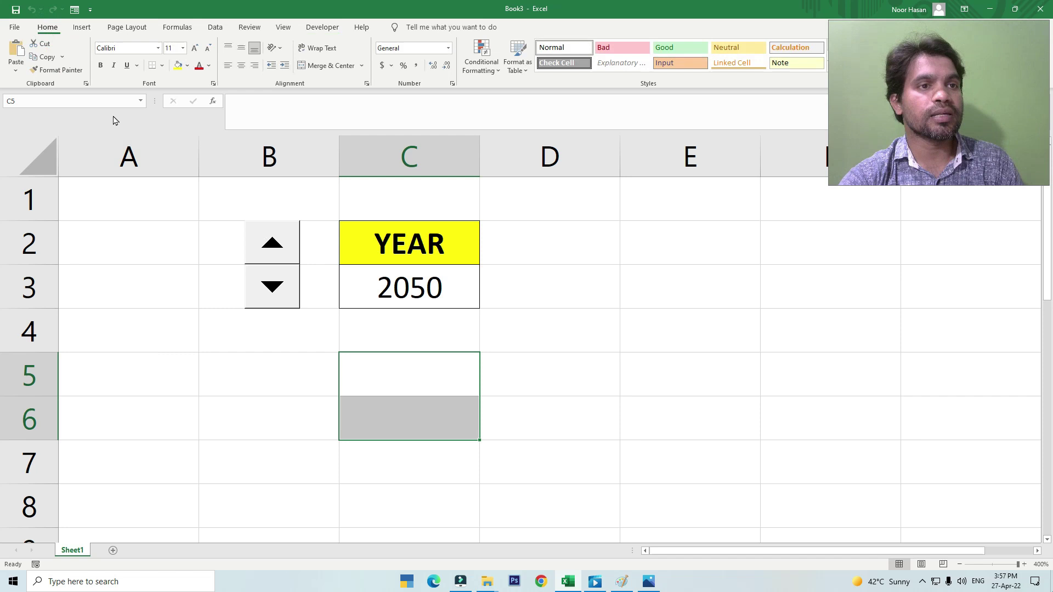
pyautogui.click(162, 65)
pyautogui.click(177, 176)
# Format C5 with a yellow fill and bold text, and enter the heading YEAR in it
pyautogui.click(384, 369)
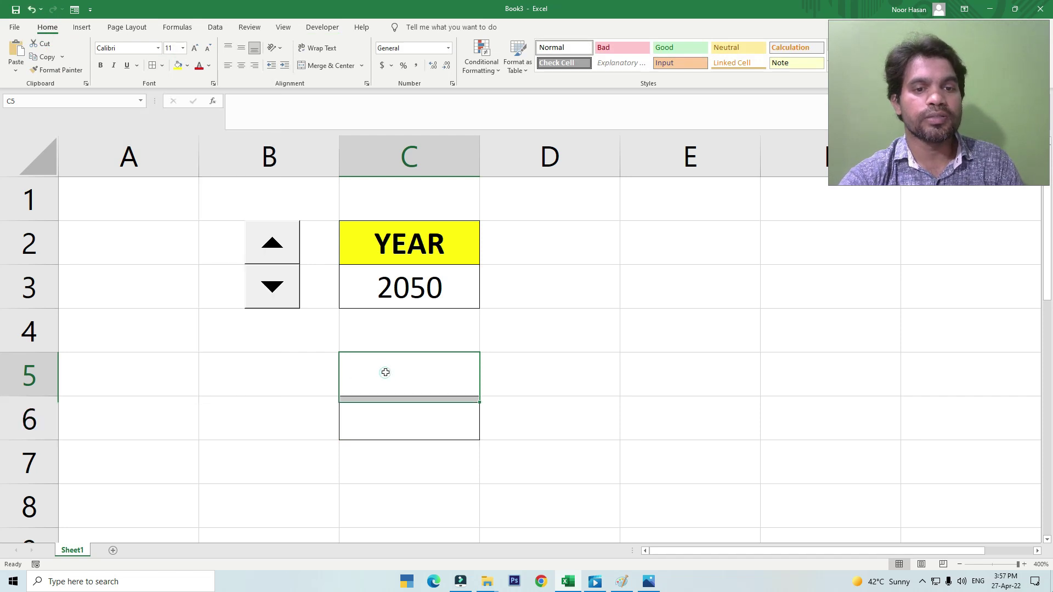
pyautogui.click(178, 65)
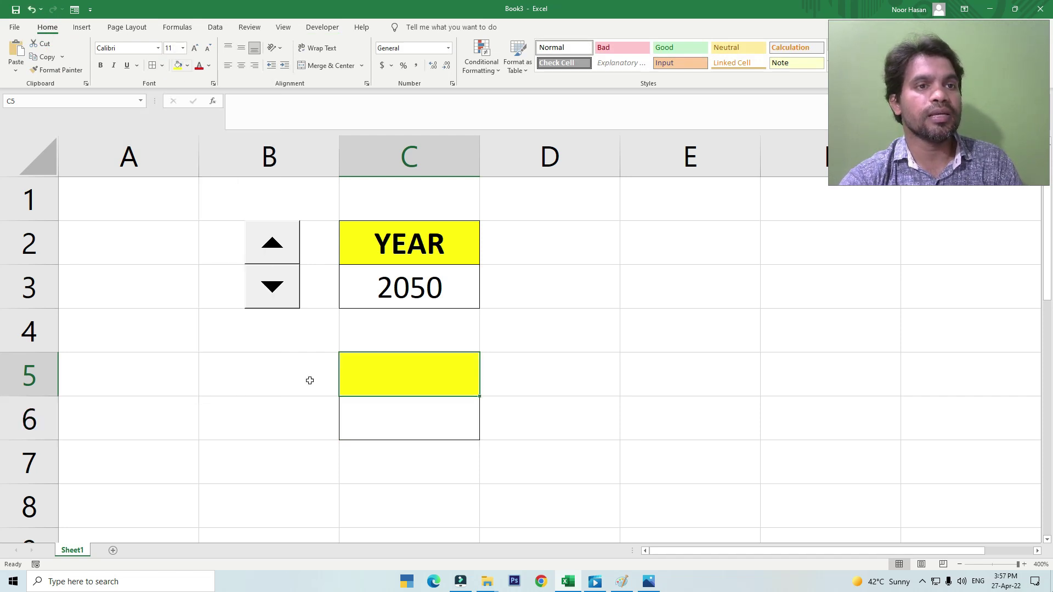
pyautogui.click(101, 65)
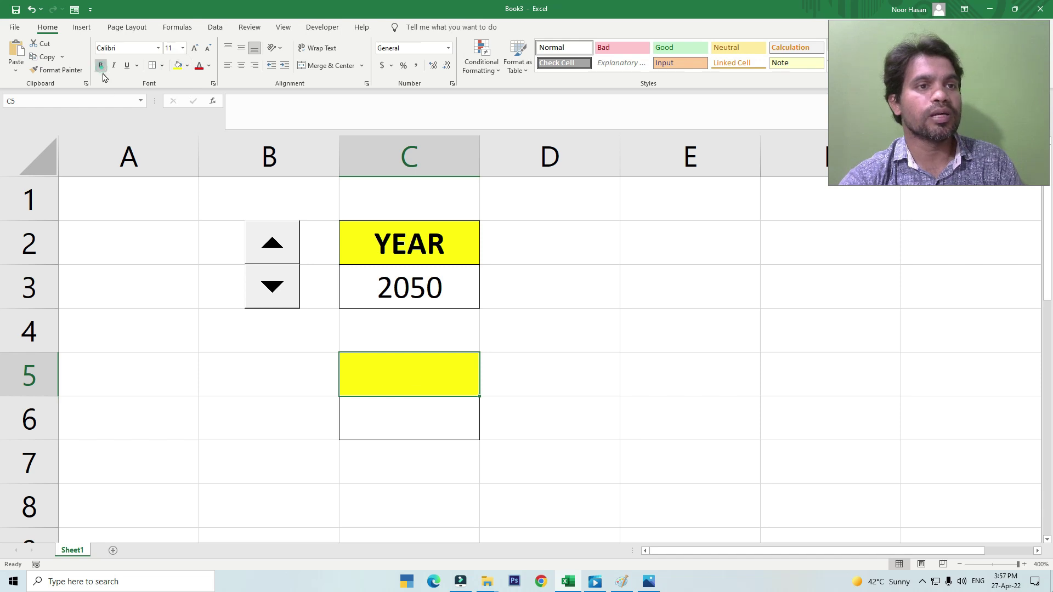
pyautogui.write('YEAR')
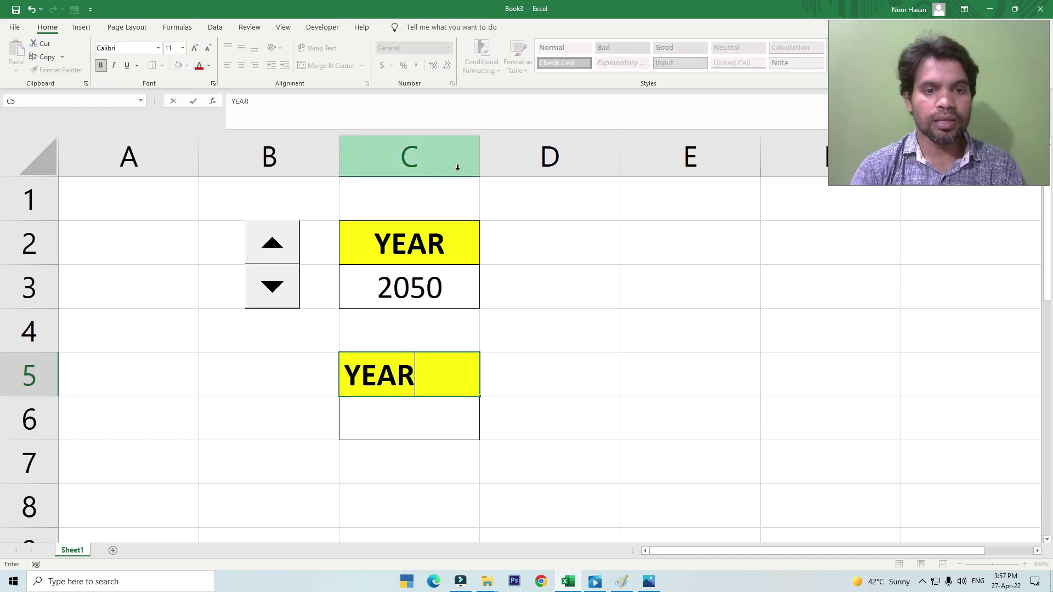
pyautogui.press('Return')
# Center cells C5:C6 horizontally
pyautogui.moveTo(414, 371); pyautogui.dragTo(395, 413)
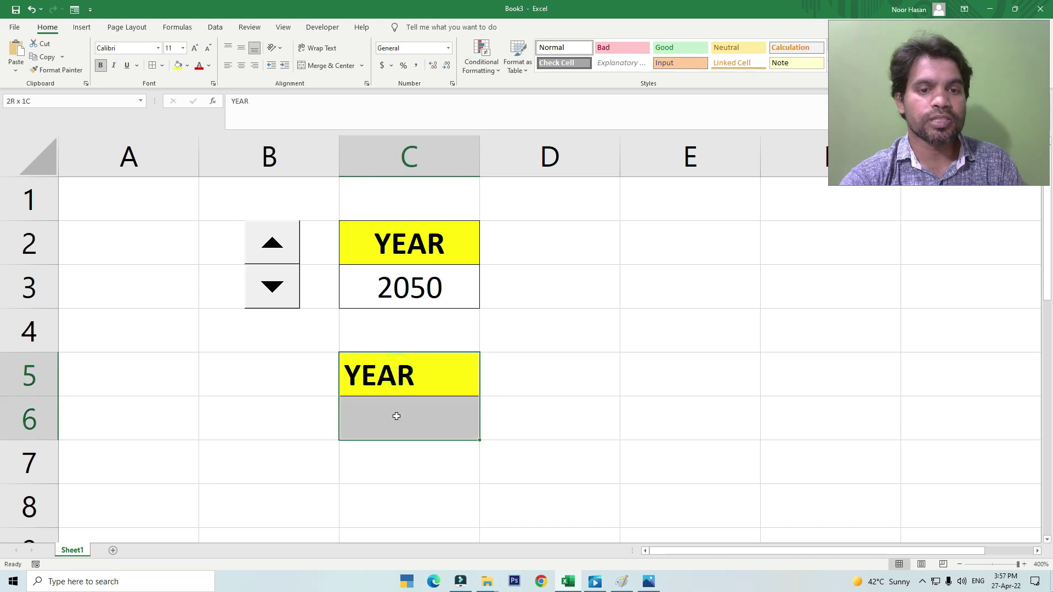
pyautogui.click(241, 66)
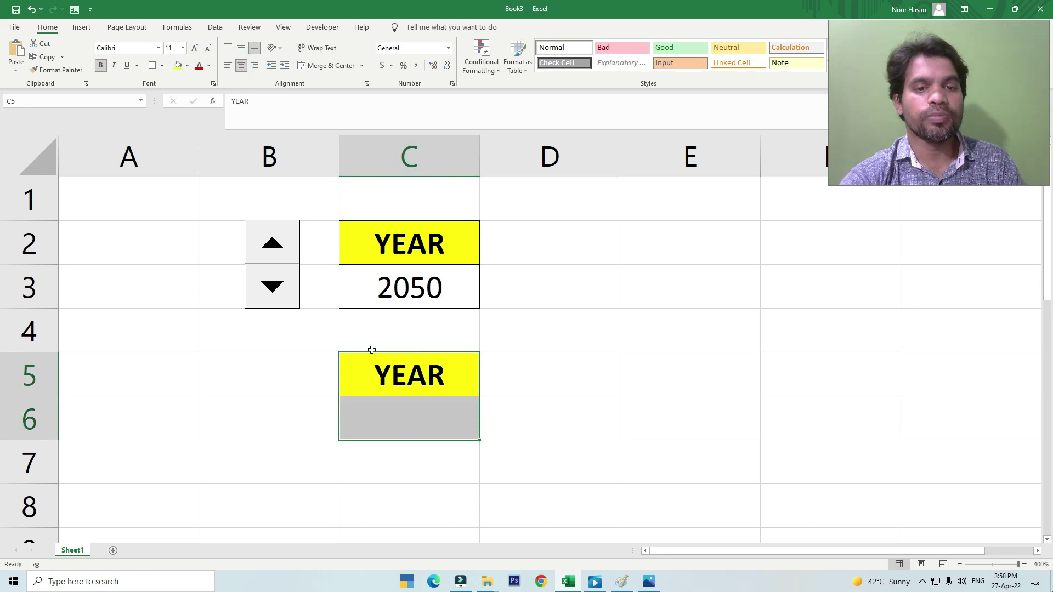
pyautogui.click(407, 426)
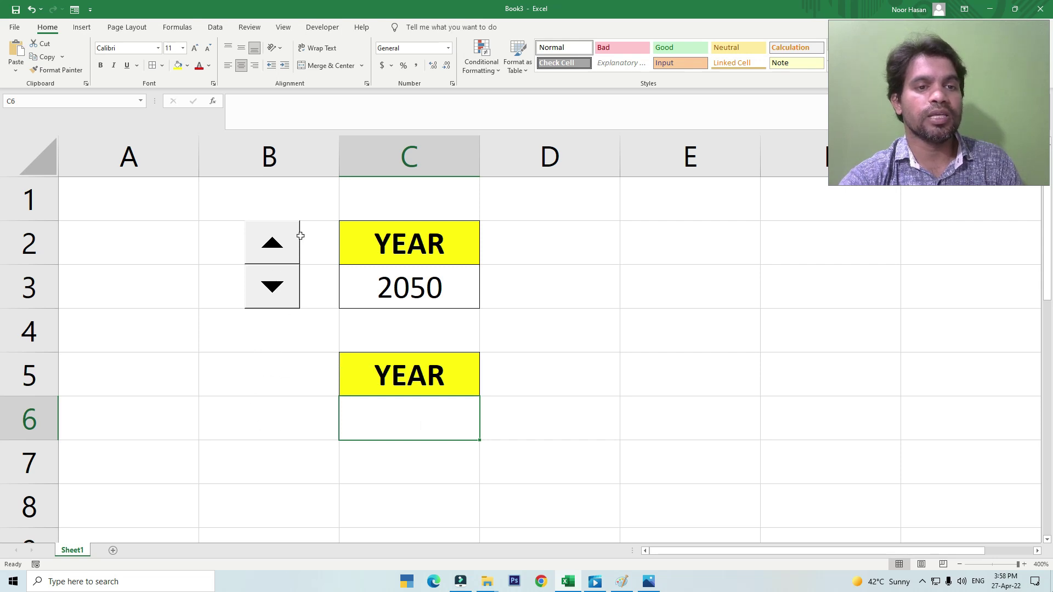
# Insert a Form Controls spin button in column B beside C5:C6, sized to match the spinner above it
pyautogui.click(323, 27)
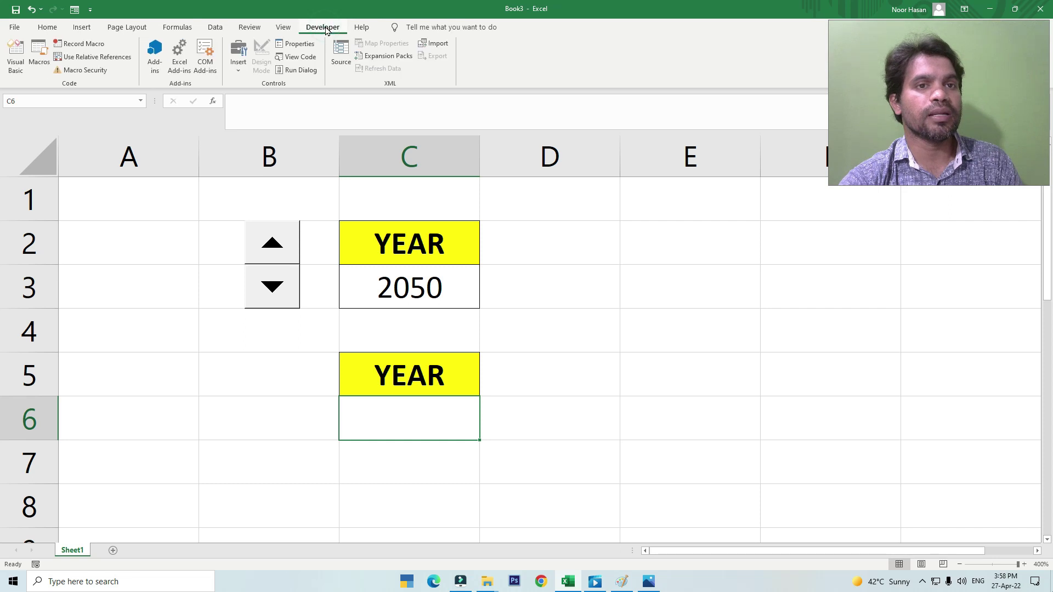
pyautogui.click(239, 72)
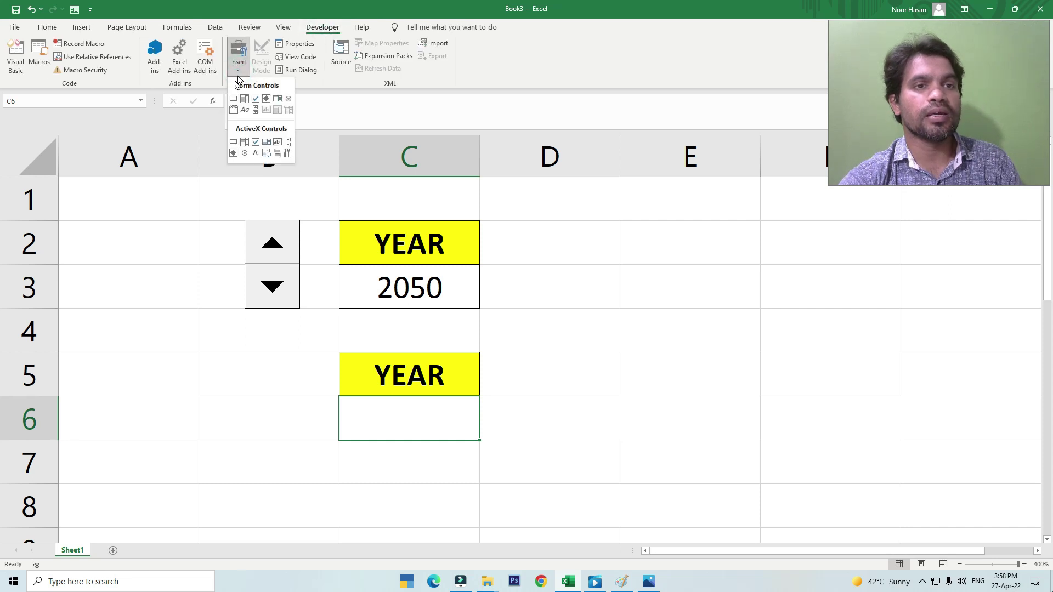
pyautogui.click(266, 99)
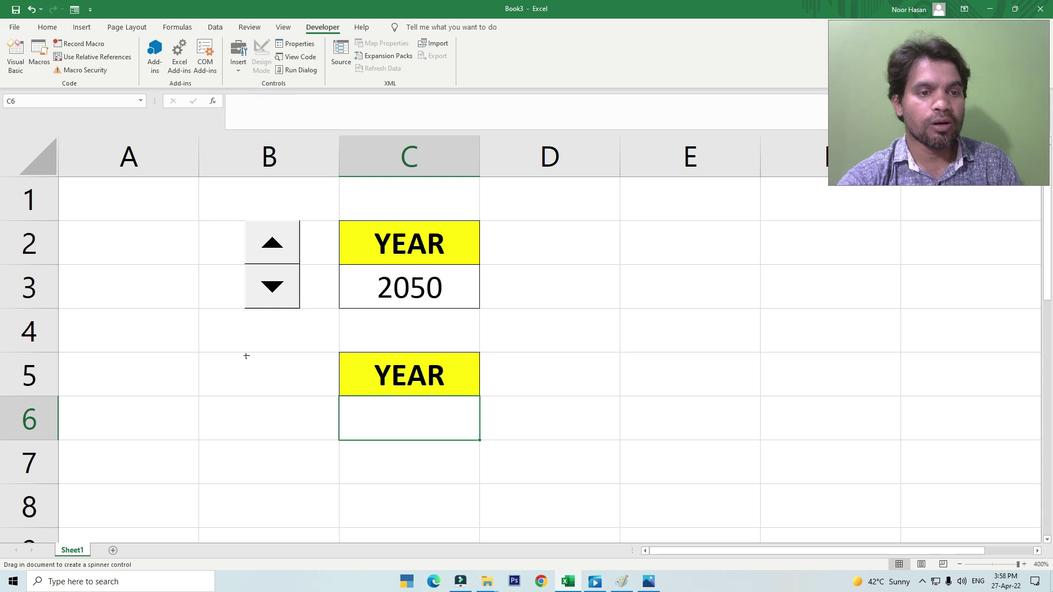
pyautogui.moveTo(246, 353); pyautogui.dragTo(296, 440)
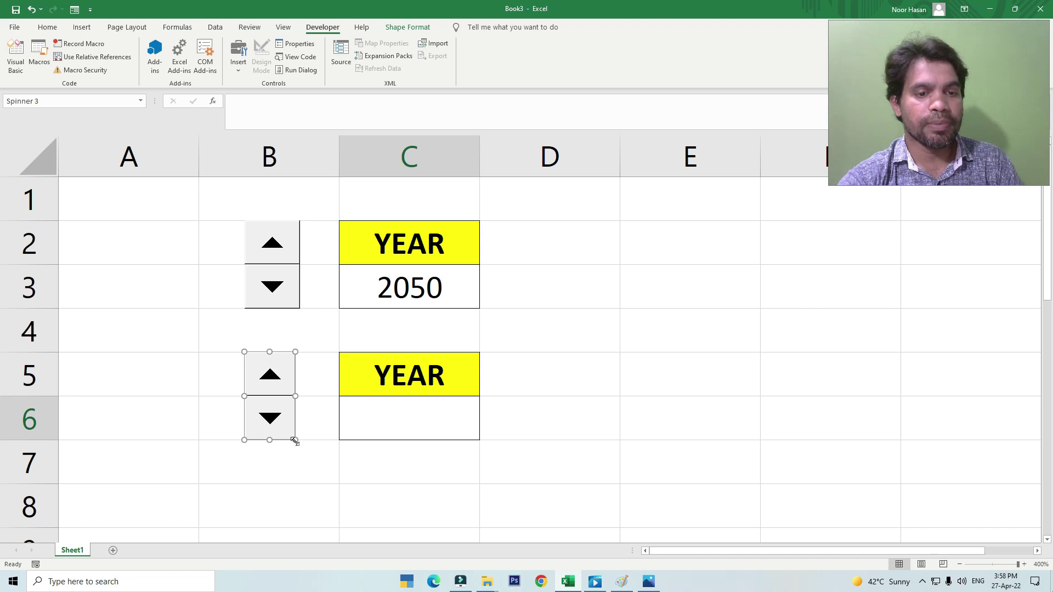
pyautogui.moveTo(295, 440); pyautogui.dragTo(300, 446)
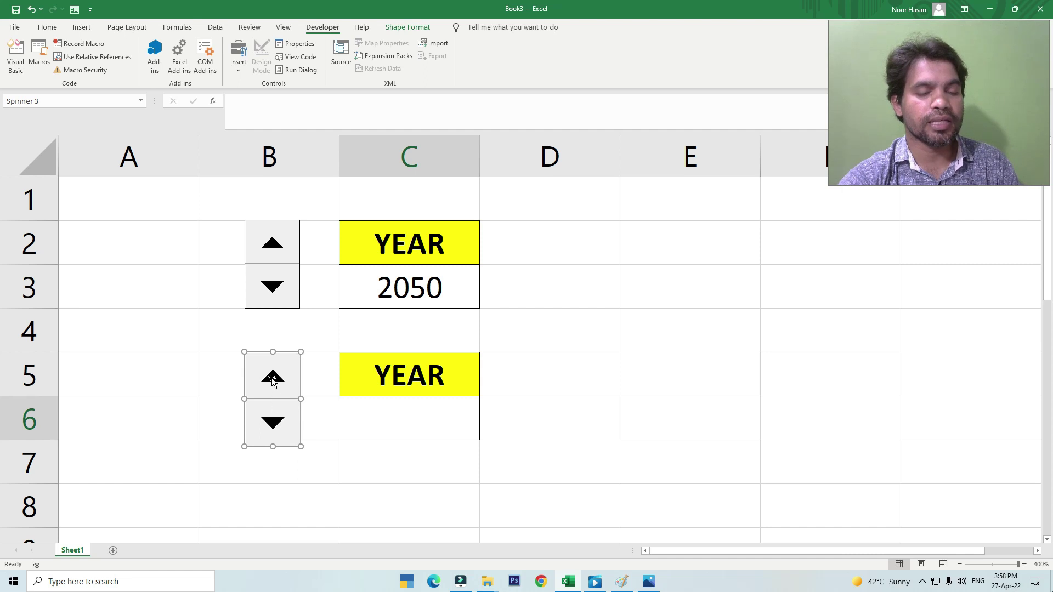
# Open the lower spinner's Format Control settings and set both its current value and minimum value to 2022
pyautogui.rightClick(273, 406)
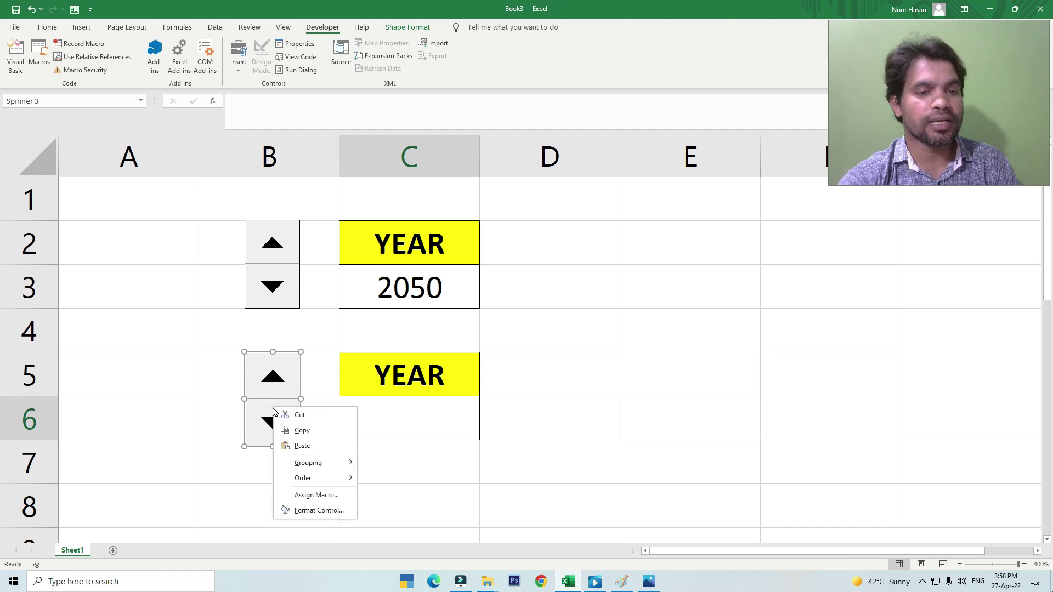
pyautogui.click(320, 510)
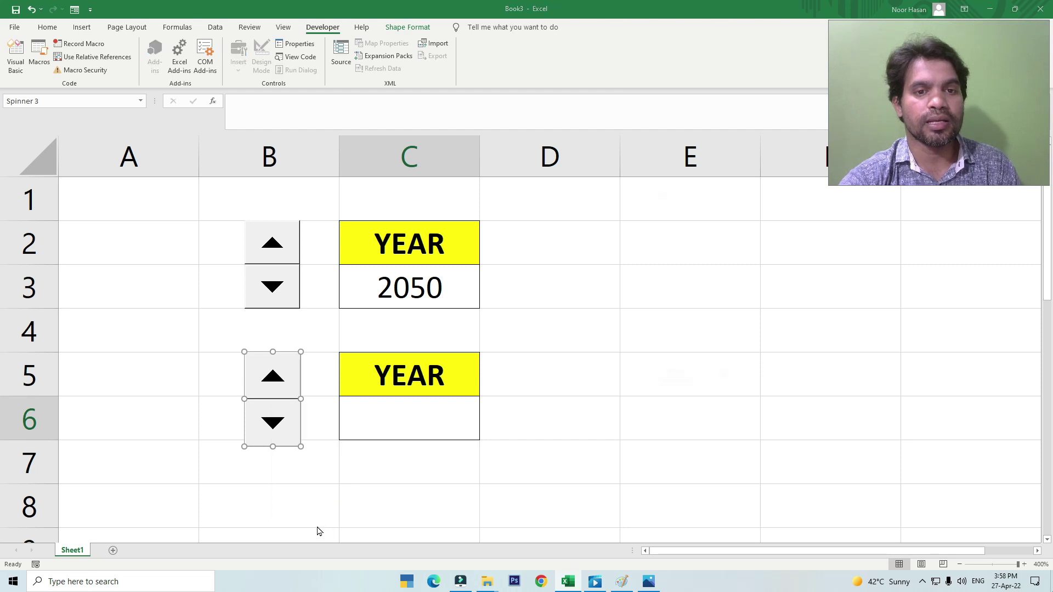
pyautogui.moveTo(599, 180); pyautogui.dragTo(593, 199)
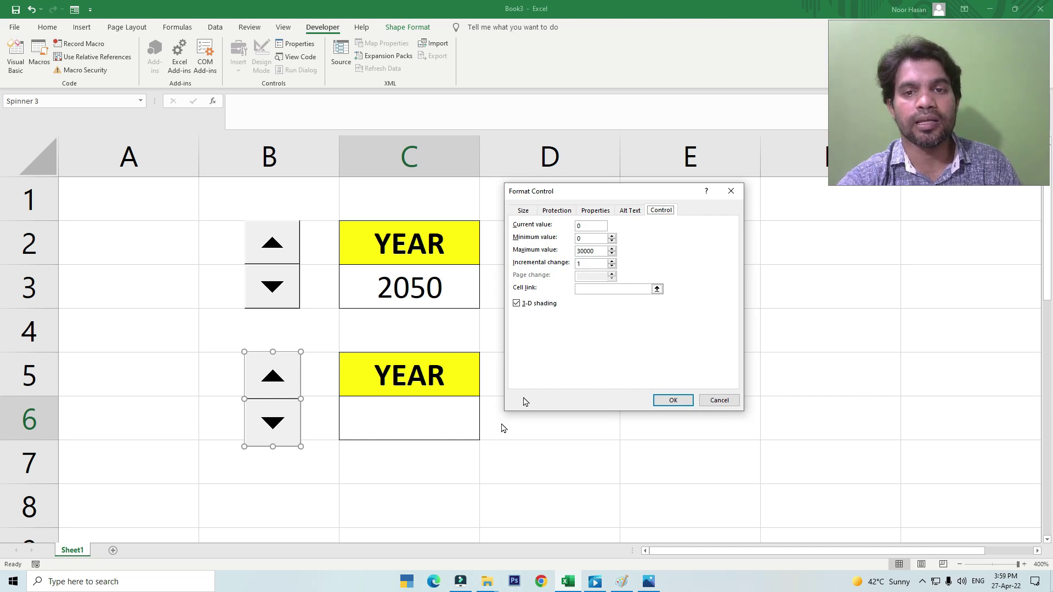
pyautogui.doubleClick(587, 228)
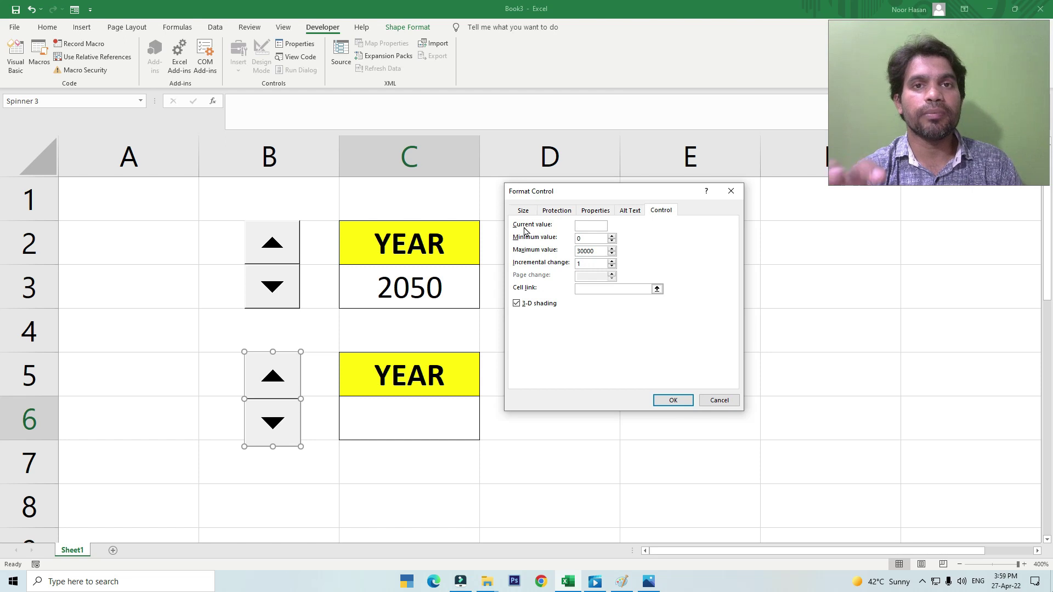
pyautogui.write('2022')
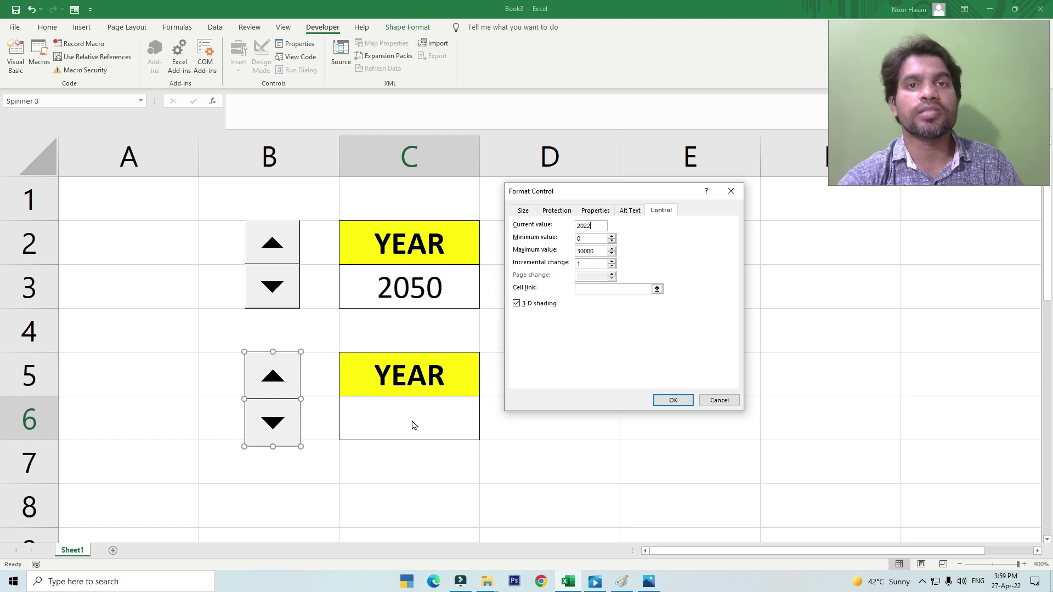
pyautogui.press('Tab')
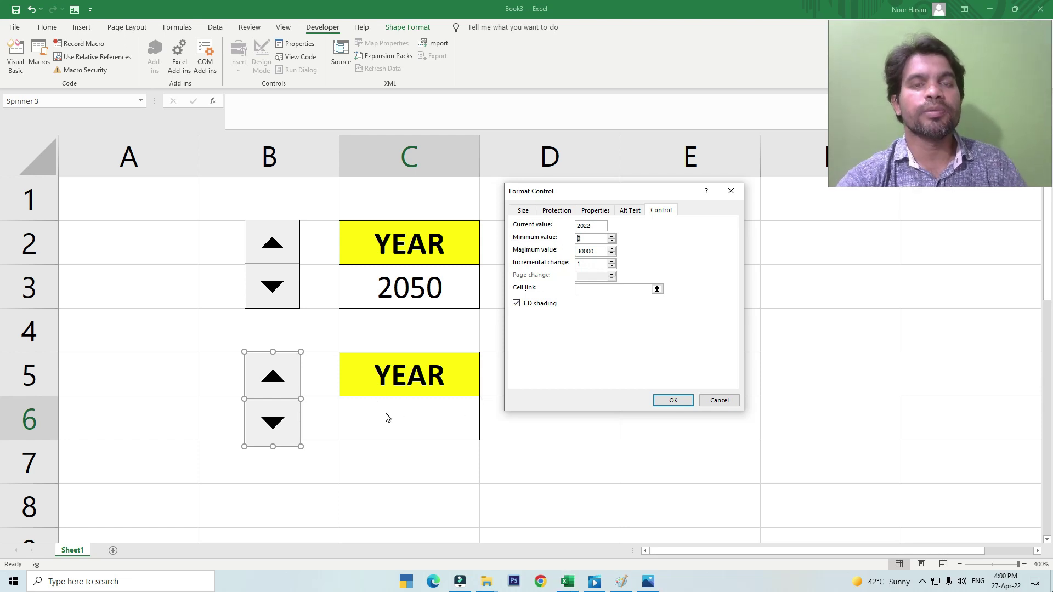
pyautogui.click(588, 239)
pyautogui.write('2022')
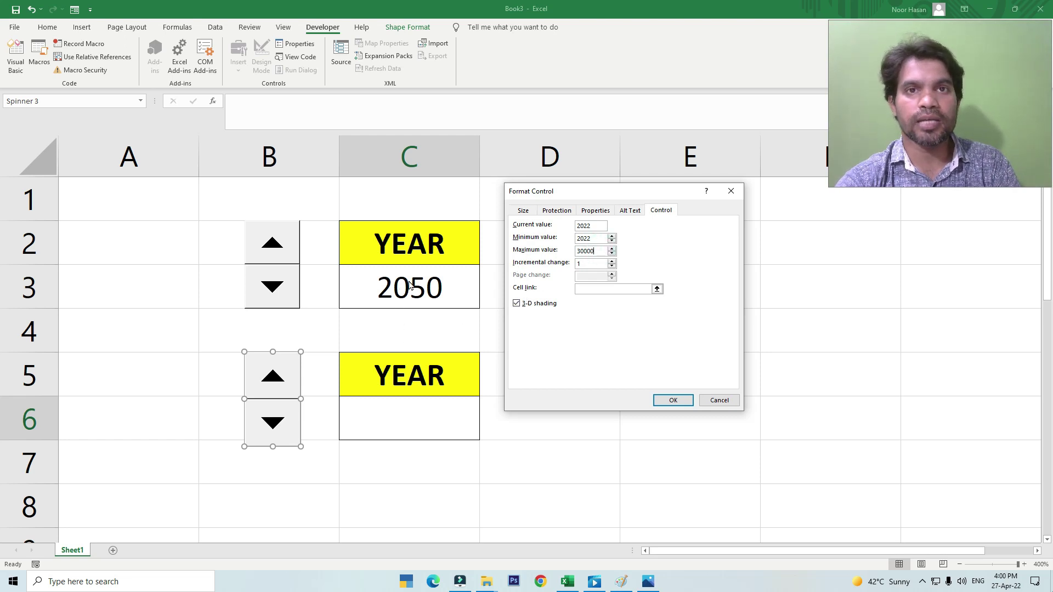
# Set the lower spinner's maximum value to 2060
pyautogui.press('BackSpace')
pyautogui.press('BackSpace')
pyautogui.press('BackSpace')
pyautogui.press('BackSpace')
pyautogui.press('BackSpace')
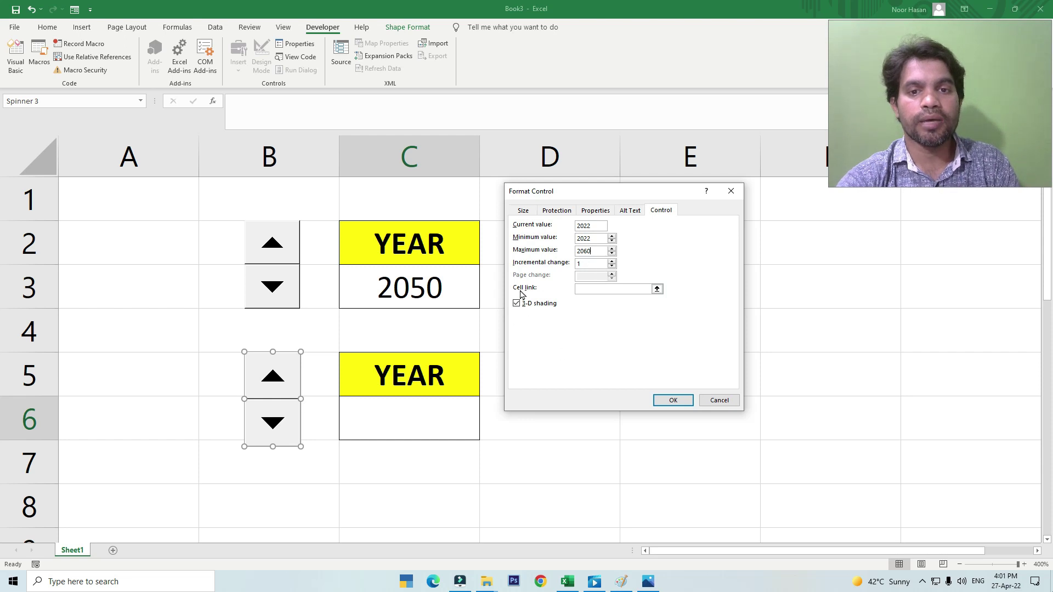
# Link the lower spinner to cell C6, keep 3-D shading enabled, and apply the control settings
pyautogui.click(593, 289)
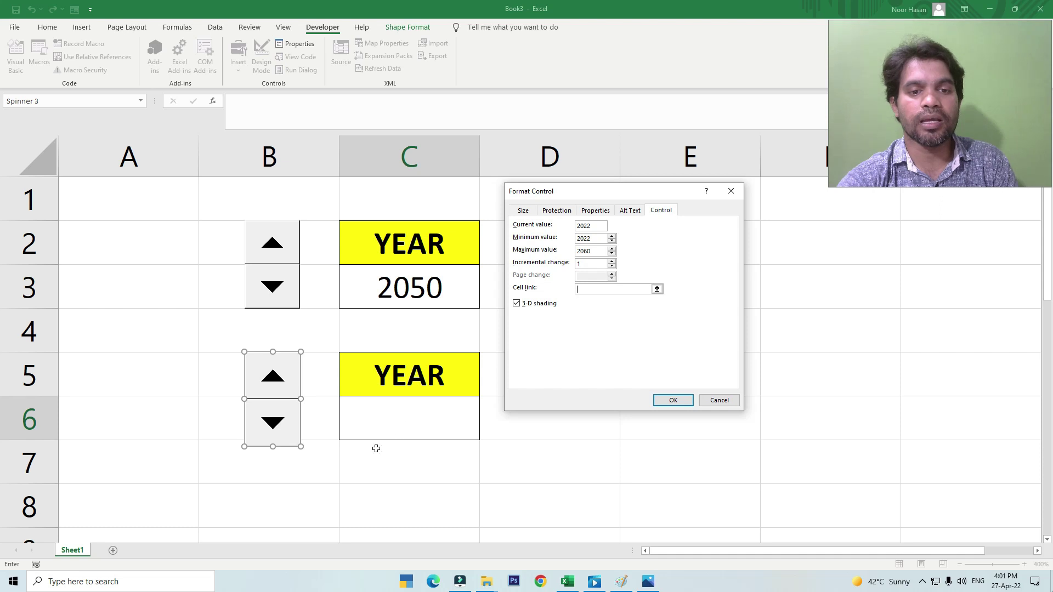
pyautogui.click(407, 419)
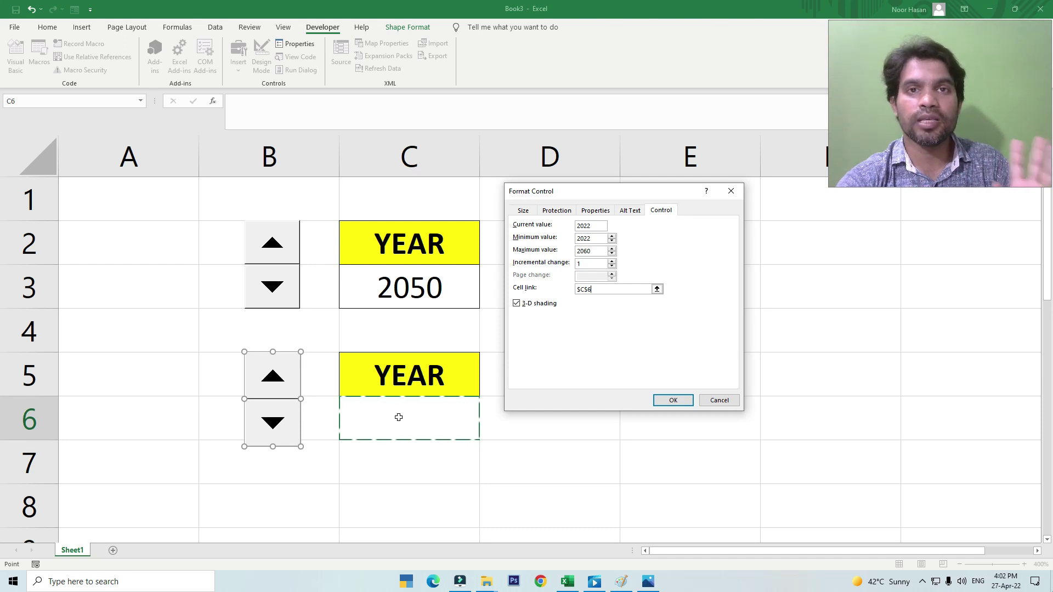
pyautogui.click(537, 304)
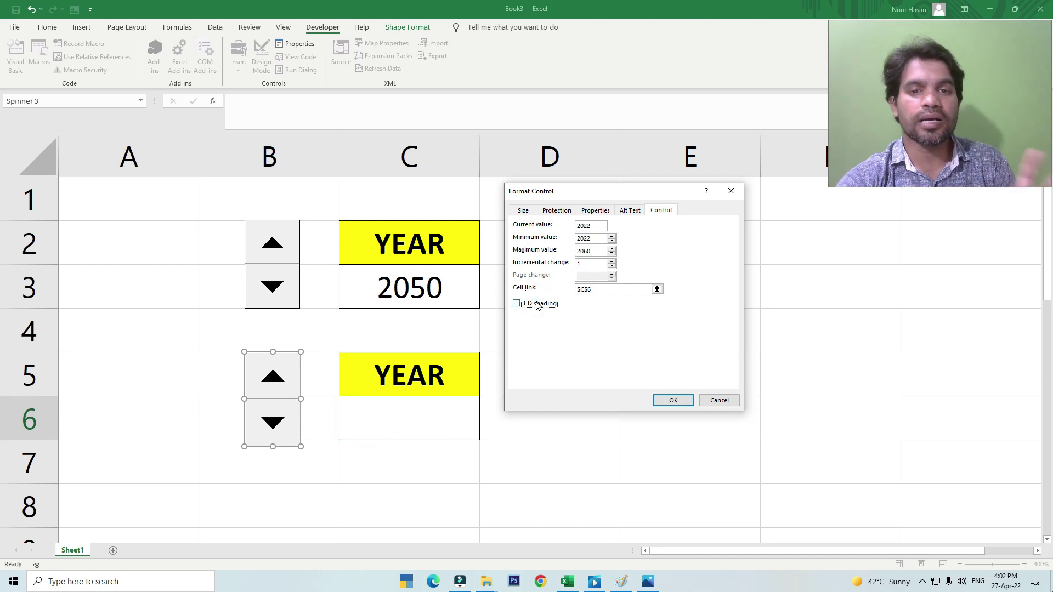
pyautogui.click(518, 304)
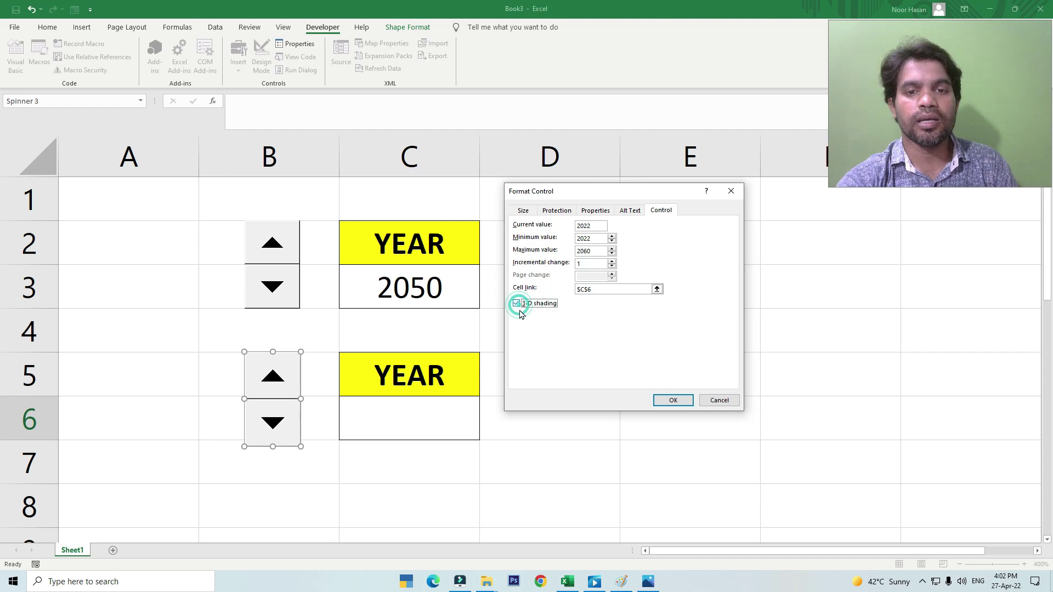
pyautogui.click(674, 400)
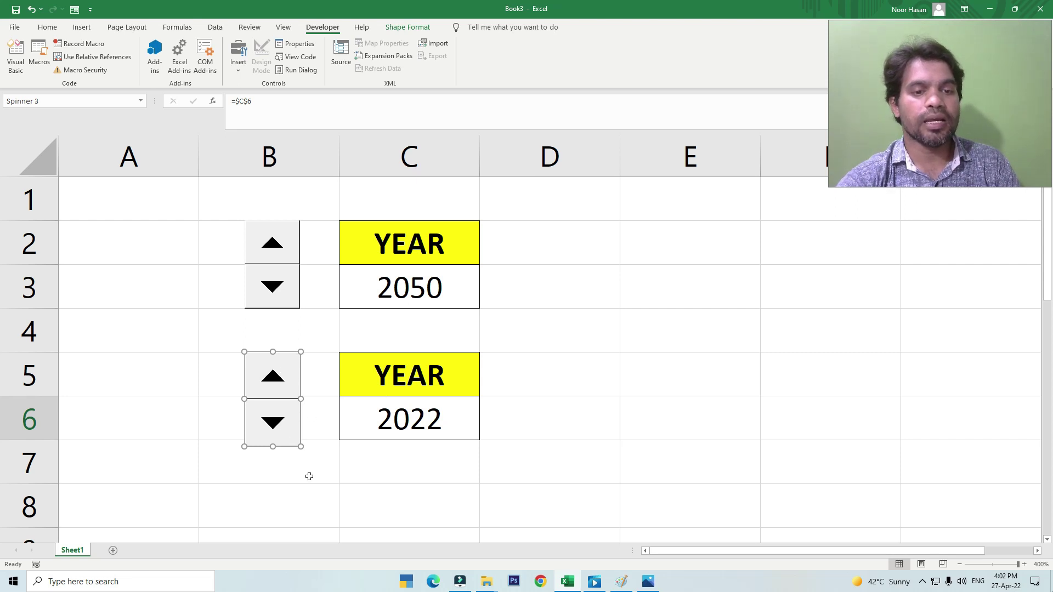
# Deselect the lower spinner and test it by raising the year in C6 to the 2060 maximum
pyautogui.click(379, 482)
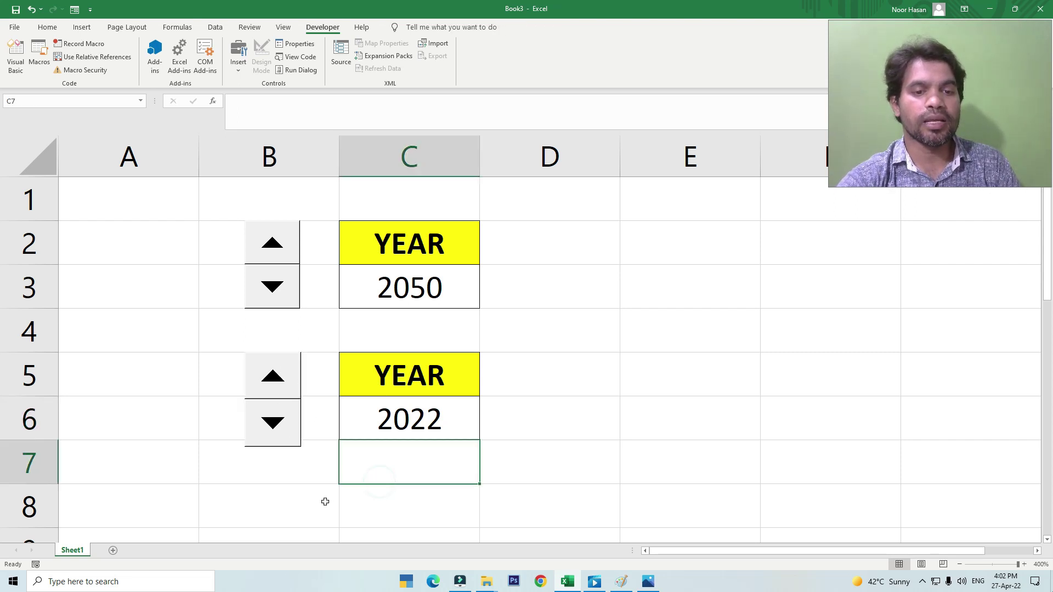
pyautogui.click(273, 379)
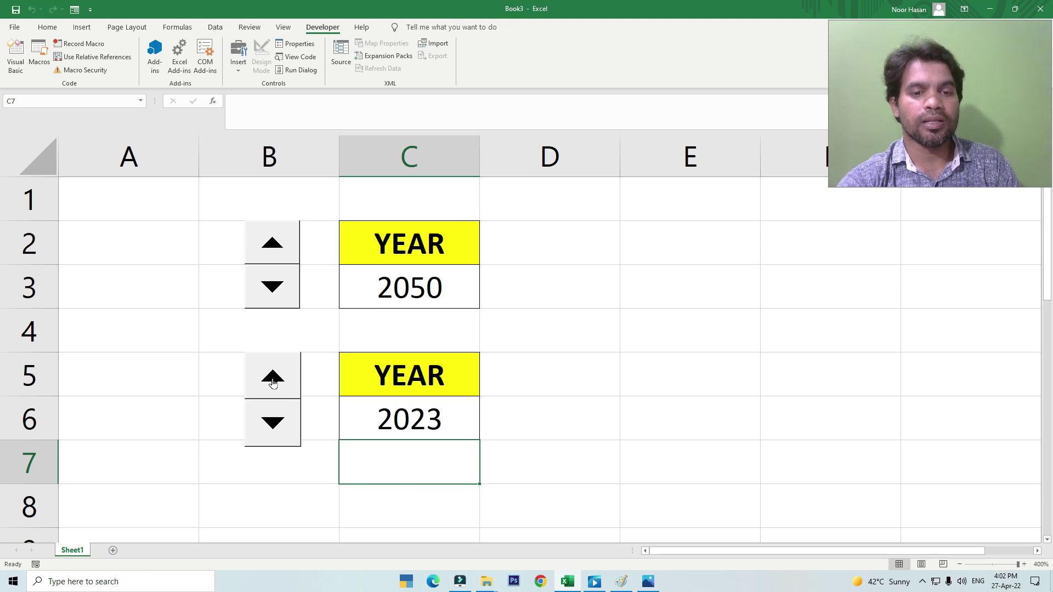
pyautogui.click(272, 378)
pyautogui.click(273, 379)
pyautogui.click(272, 379)
pyautogui.click(272, 379)
pyautogui.click(272, 378)
pyautogui.click(273, 378)
pyautogui.click(272, 378)
pyautogui.click(272, 379)
pyautogui.click(273, 378)
pyautogui.click(273, 378)
pyautogui.click(272, 379)
pyautogui.click(272, 379)
pyautogui.click(273, 378)
pyautogui.click(273, 378)
pyautogui.click(273, 379)
pyautogui.click(272, 379)
pyautogui.click(272, 378)
pyautogui.click(273, 378)
pyautogui.click(273, 379)
pyautogui.click(274, 378)
pyautogui.click(274, 378)
pyautogui.click(274, 379)
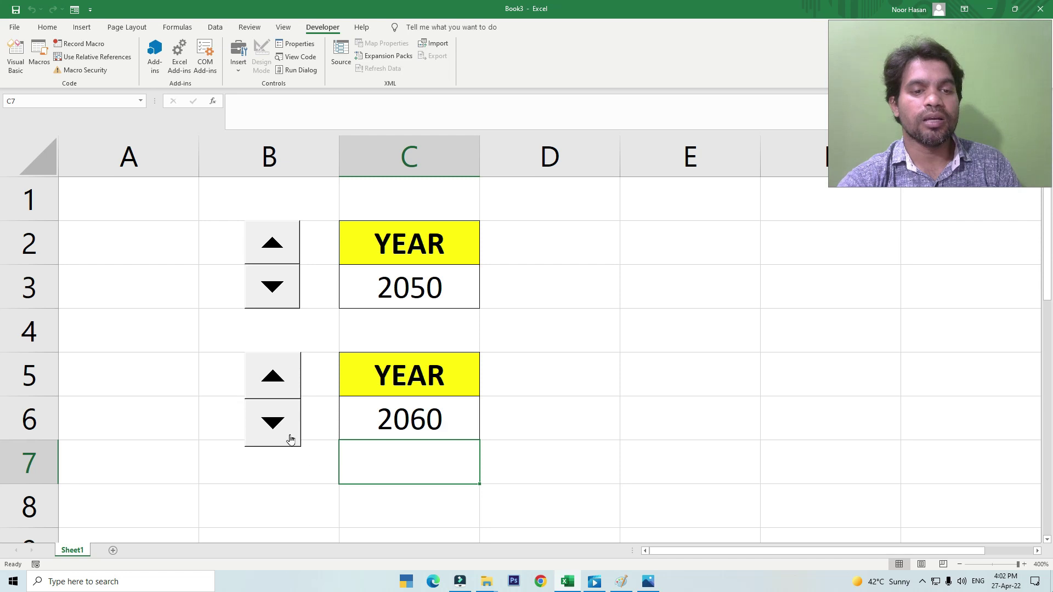
# Test the lower spinner in the other direction by lowering the year in C6 to the 2022 minimum
pyautogui.click(274, 423)
pyautogui.click(275, 423)
pyautogui.click(274, 422)
pyautogui.click(275, 423)
pyautogui.click(275, 423)
pyautogui.click(275, 422)
pyautogui.click(275, 423)
pyautogui.click(275, 422)
pyautogui.click(274, 423)
pyautogui.click(274, 422)
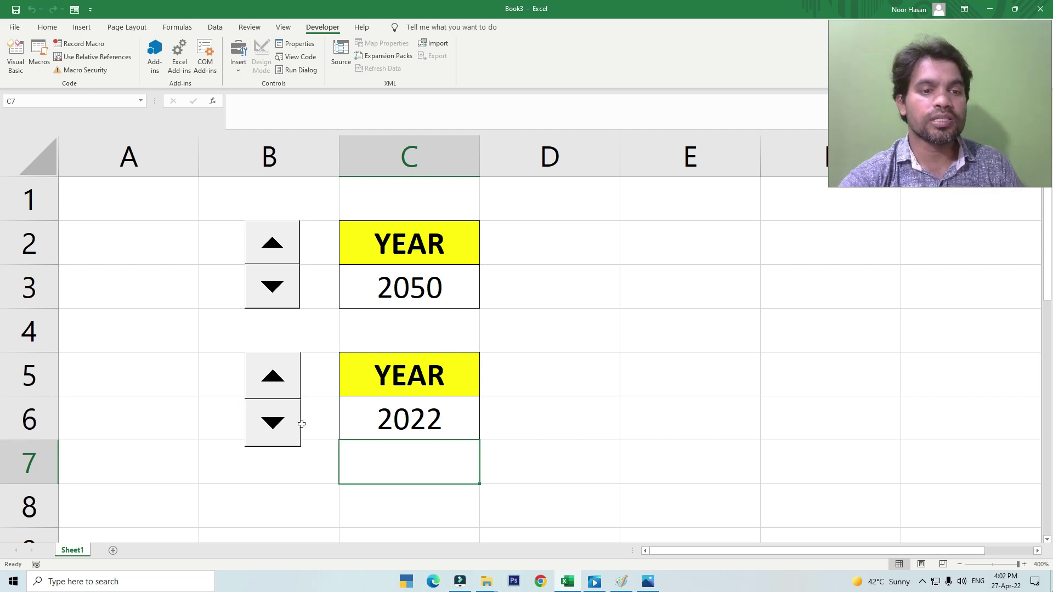
# Review the lower spinner's Format Control settings without changing them, and show the available controls for insertion
pyautogui.rightClick(273, 423)
pyautogui.click(310, 523)
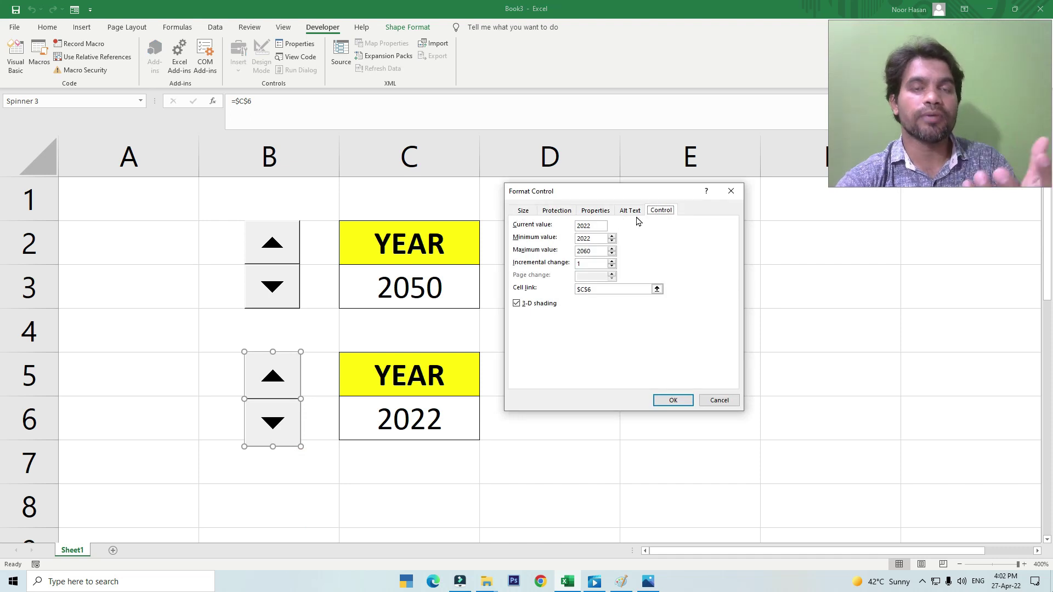
pyautogui.click(732, 191)
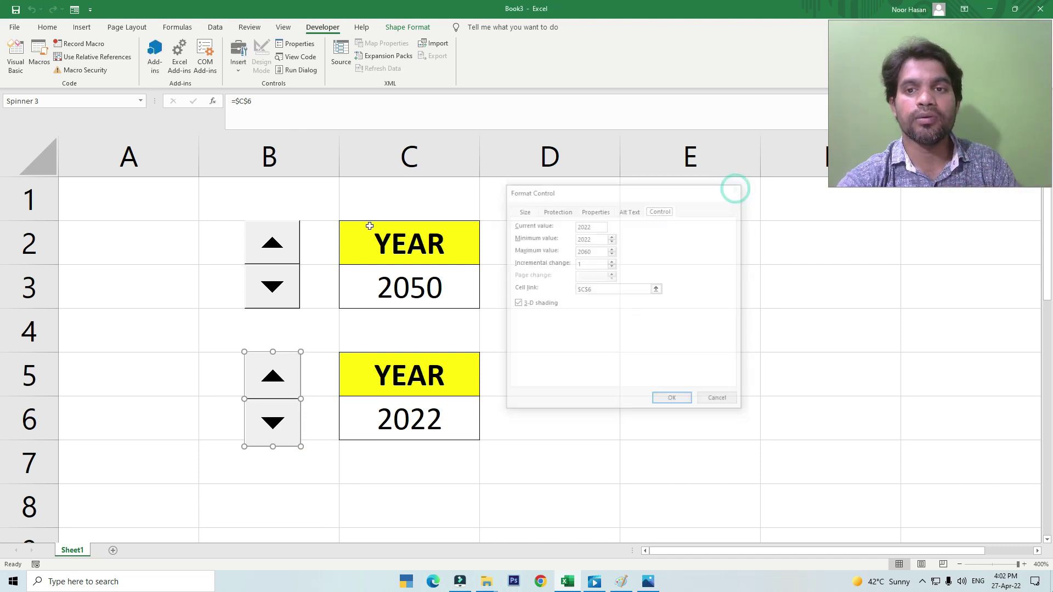
pyautogui.click(238, 60)
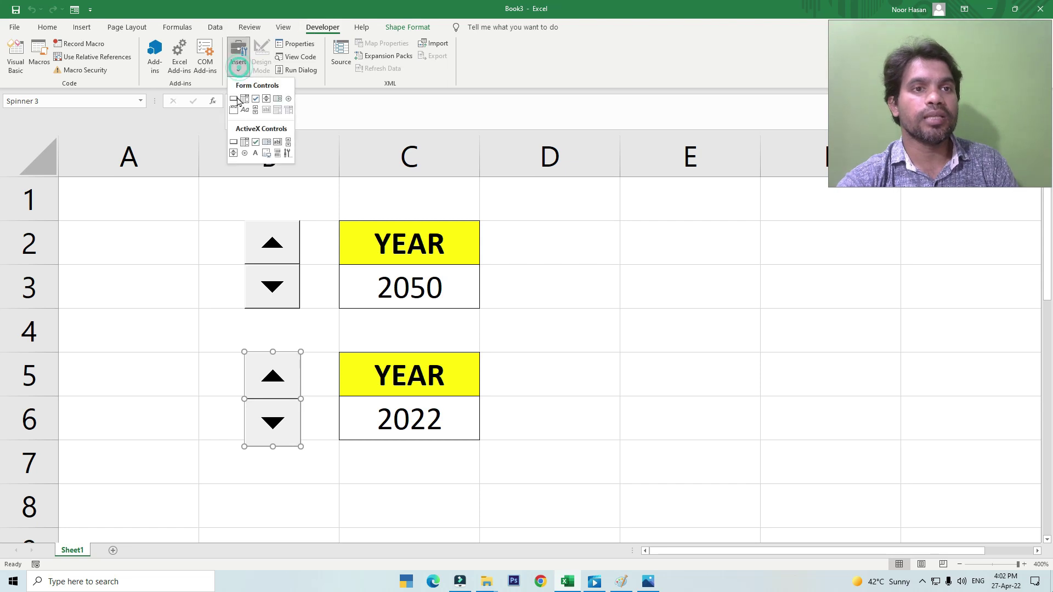